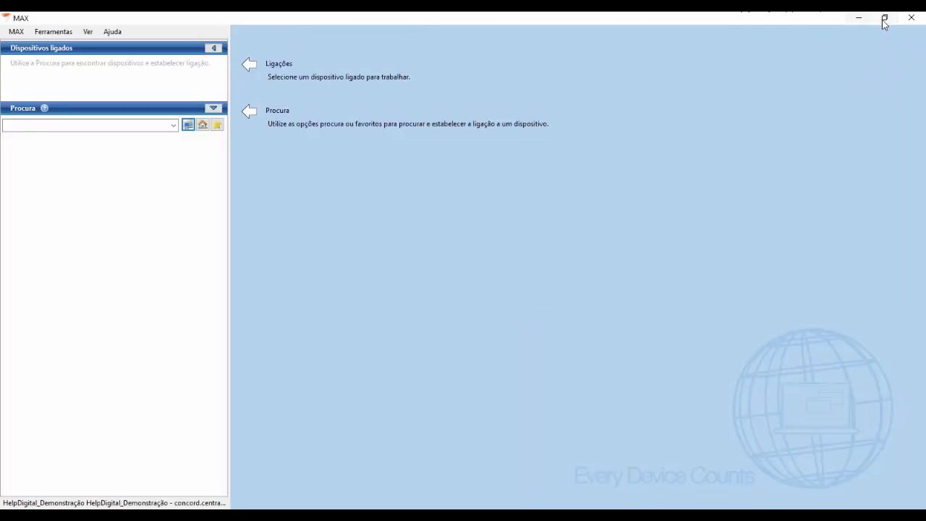
- Minimize the browser, reposition the restored MAX window on the desktop and maximize it again
left_click(884, 17)
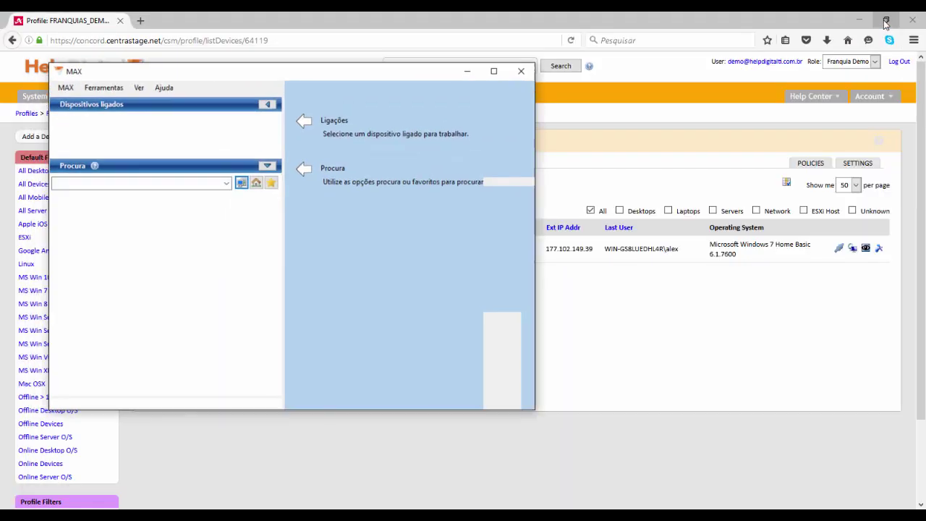
left_click_drag(568, 63, 691, 134)
left_click(857, 21)
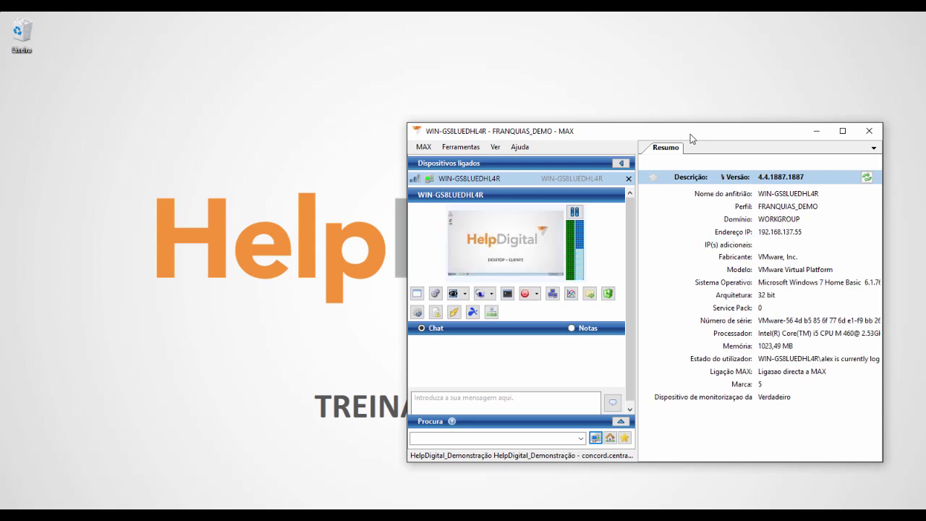
left_click_drag(654, 126, 544, 105)
left_click(777, 101)
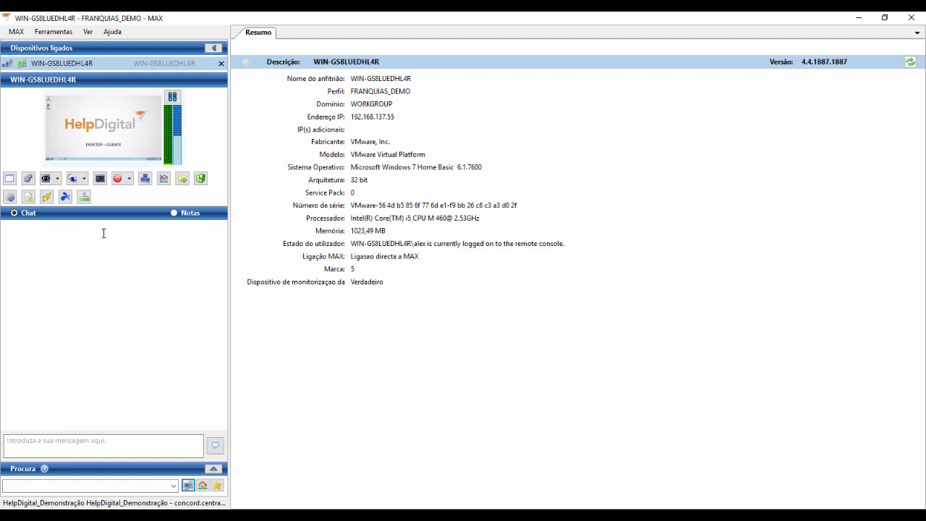
- Start a Splashtop remote session with WIN-GS8LUEDHL4R and look at the client's Start menu
left_click(64, 198)
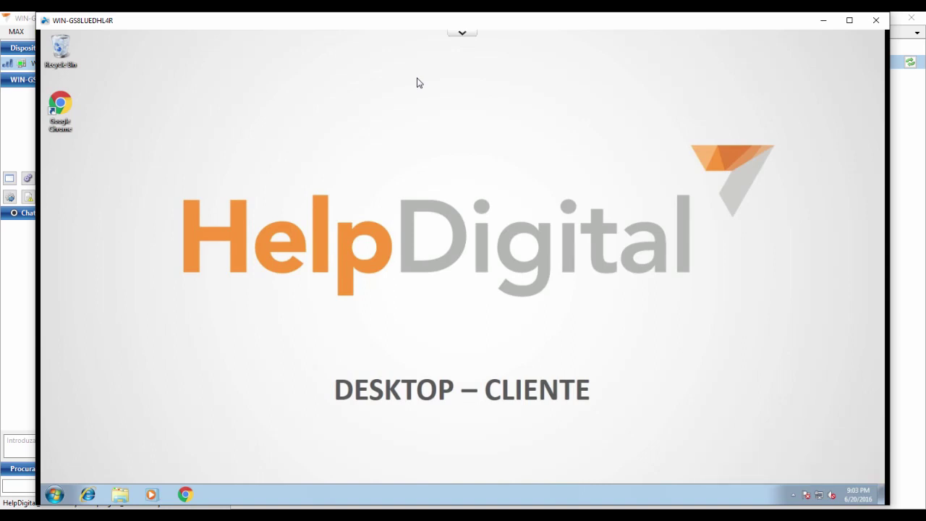
left_click(55, 498)
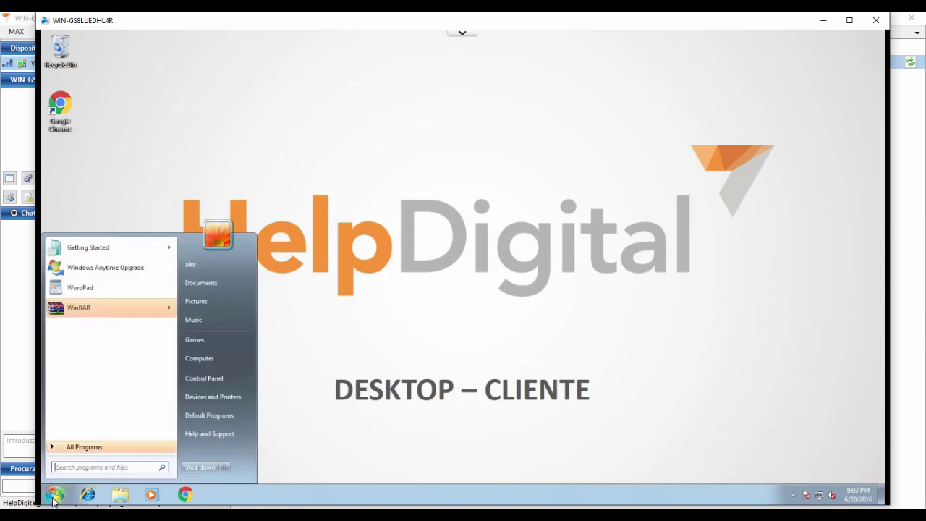
left_click(54, 497)
left_click(54, 497)
left_click(836, 64)
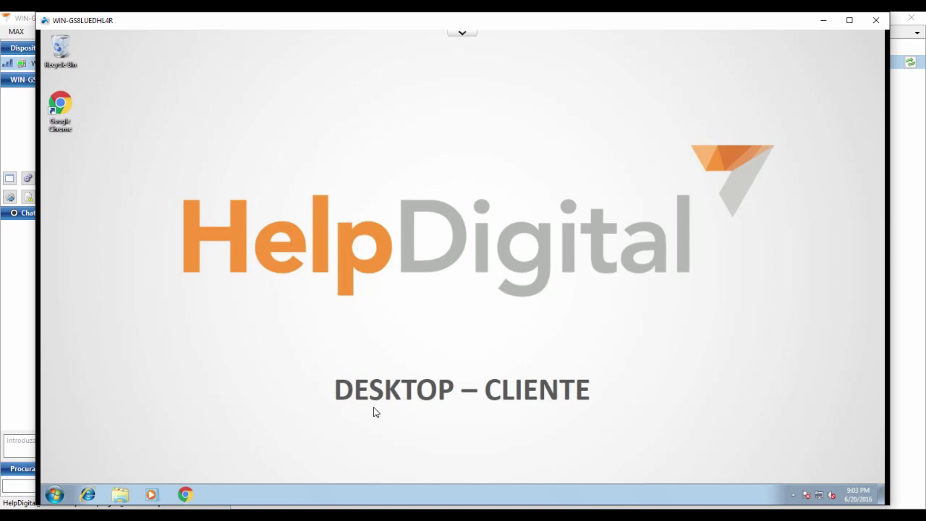
- View the Libraries window on the remote desktop, close it and end the remote session
left_click(120, 495)
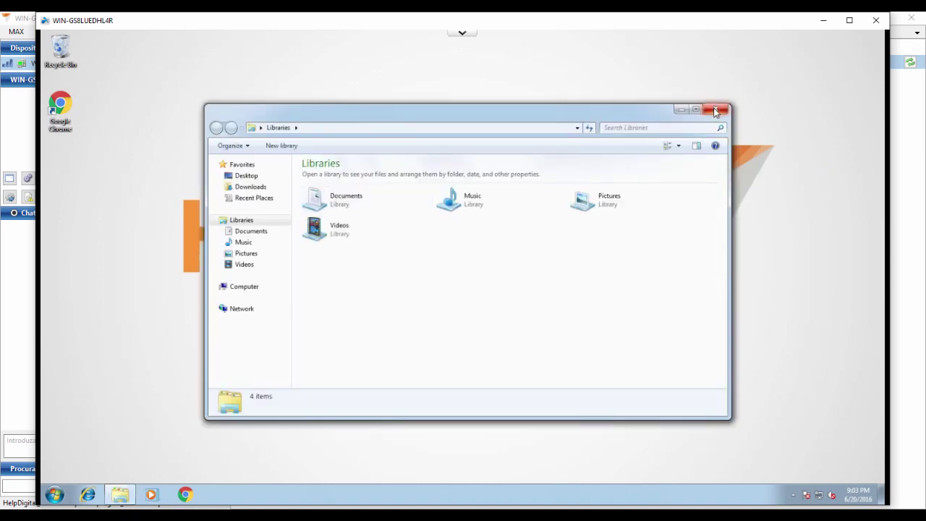
left_click(716, 110)
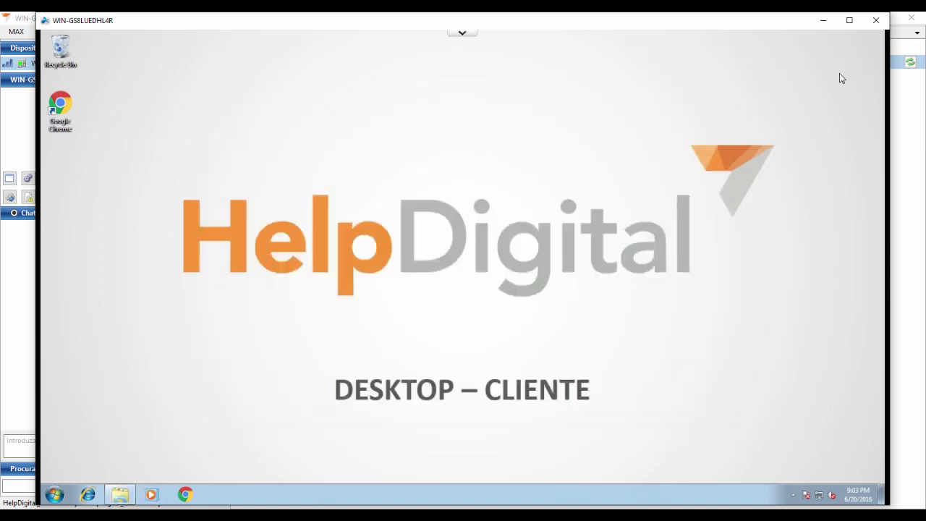
left_click(875, 24)
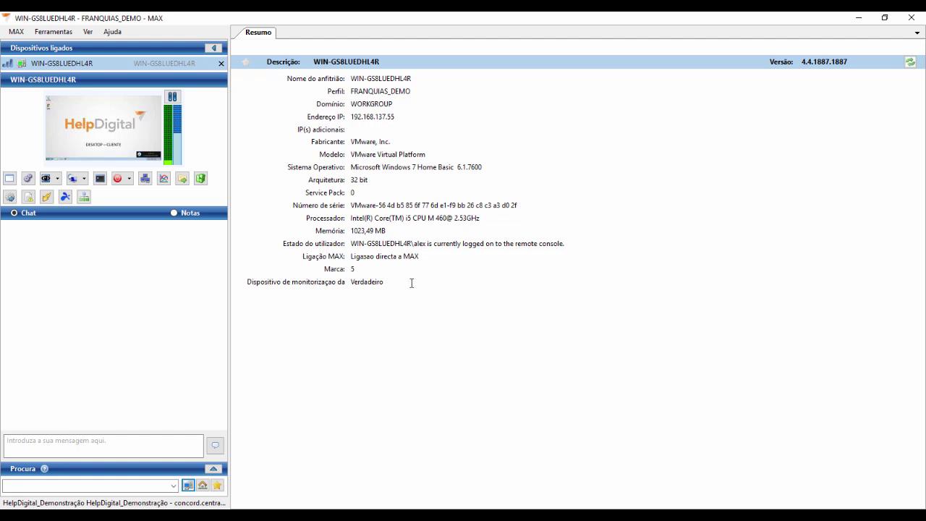
- Open the remote command shell, clear the placeholder text and run ipconfig on the client
left_click(100, 181)
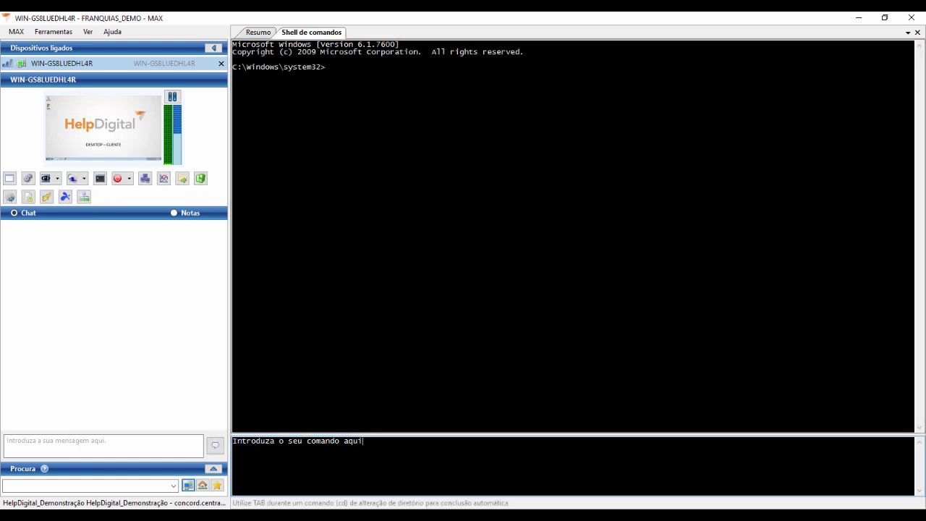
key("BackSpace")
key("BackSpace")
key("BackSpace")
key("BackSpace")
key("BackSpace")
key("BackSpace")
key("BackSpace")
key("BackSpace")
key("BackSpace")
key("BackSpace")
key("BackSpace")
key("BackSpace")
key("BackSpace")
key("BackSpace")
key("BackSpace")
key("BackSpace")
key("BackSpace")
key("BackSpace")
key("BackSpace")
key("BackSpace")
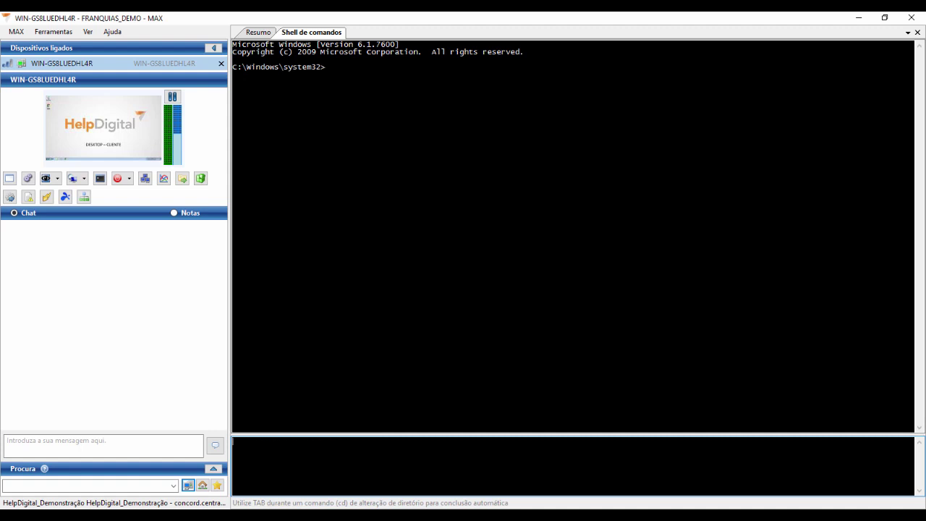
type("ipconfig")
key("Return")
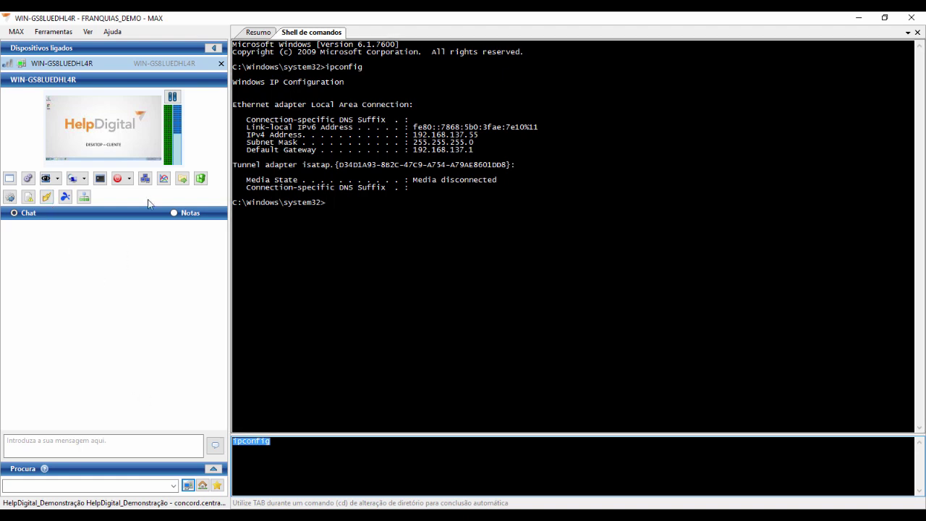
- Open the device's task manager and examine its CPU and memory processes and the actions available for conhost.exe
left_click(164, 179)
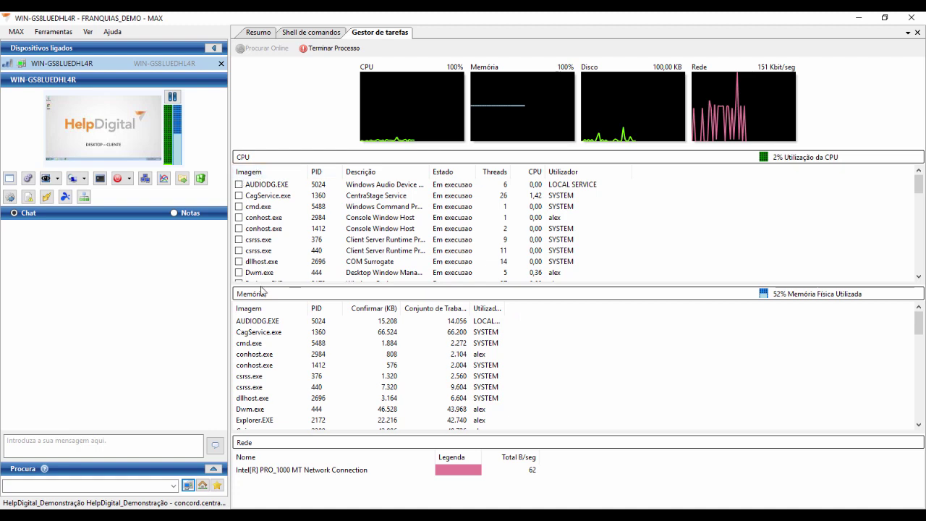
left_click(260, 334)
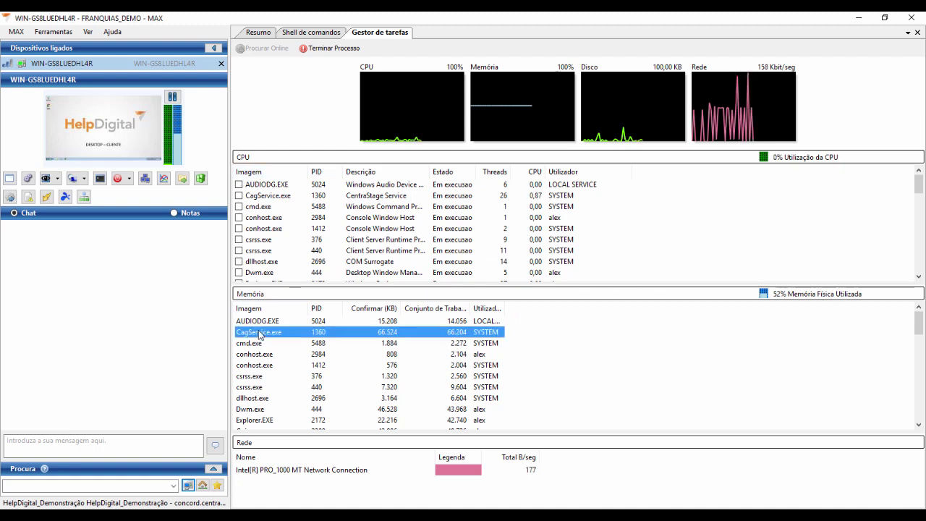
right_click(262, 219)
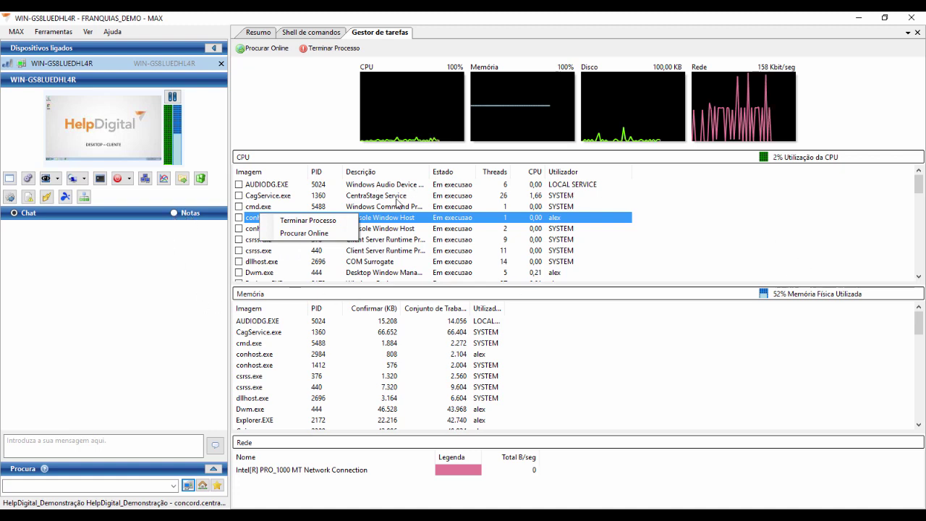
left_click(295, 278)
left_click(295, 274)
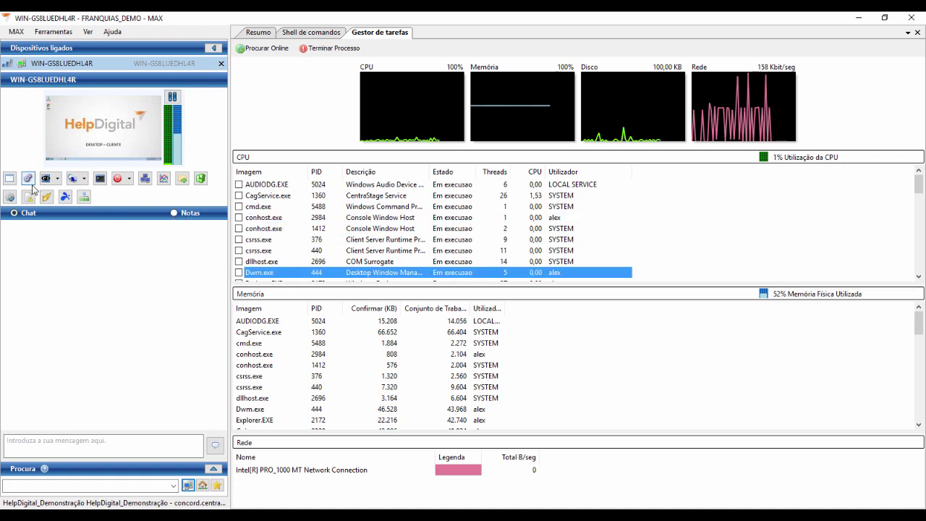
- Open the device's Windows services, jump to the services starting with S and view the actions available for Secondary Logon
left_click(28, 180)
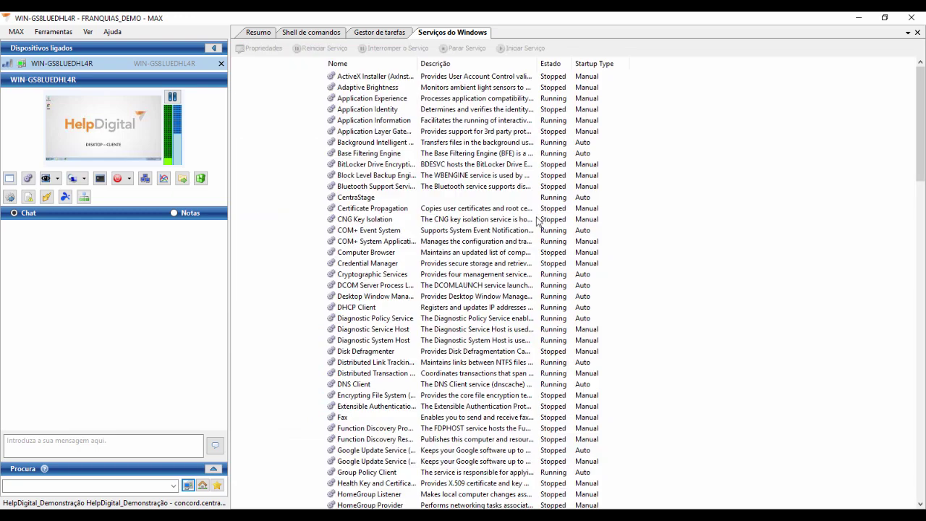
left_click(382, 188)
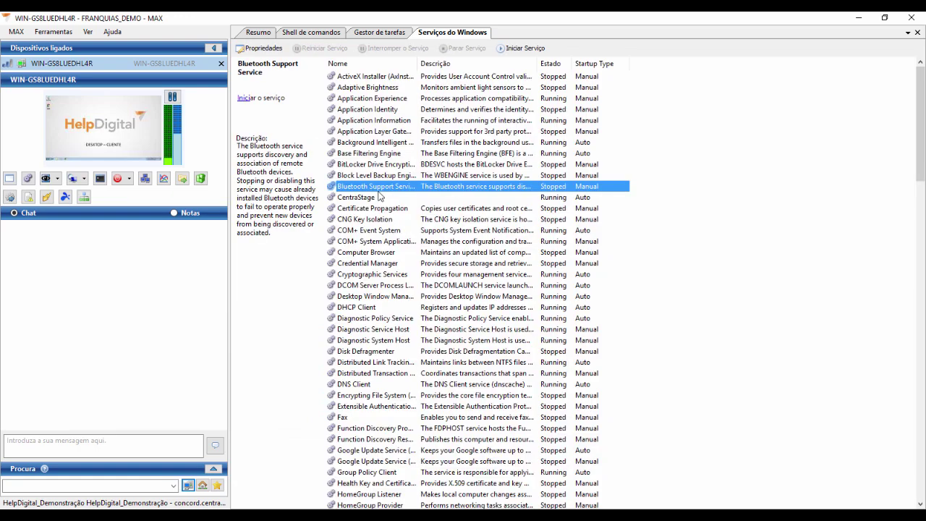
right_click(391, 192)
left_click(372, 354)
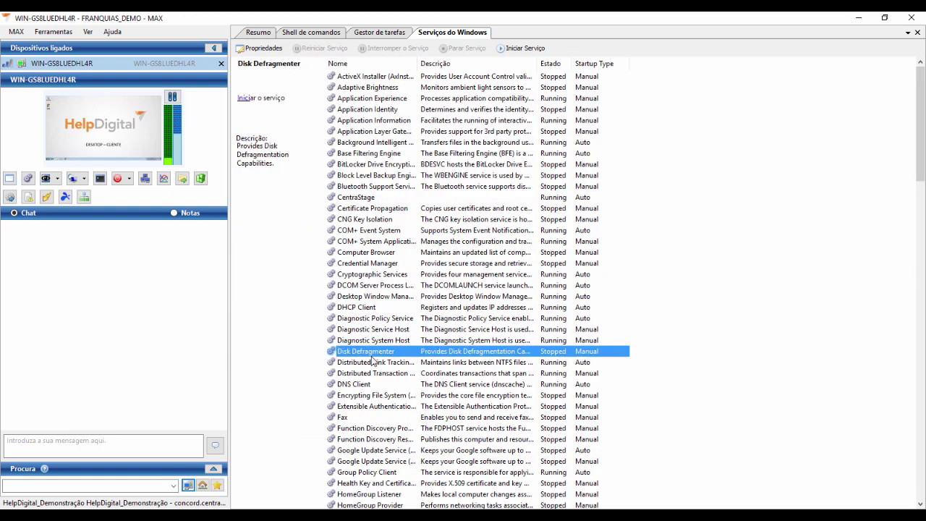
key("s")
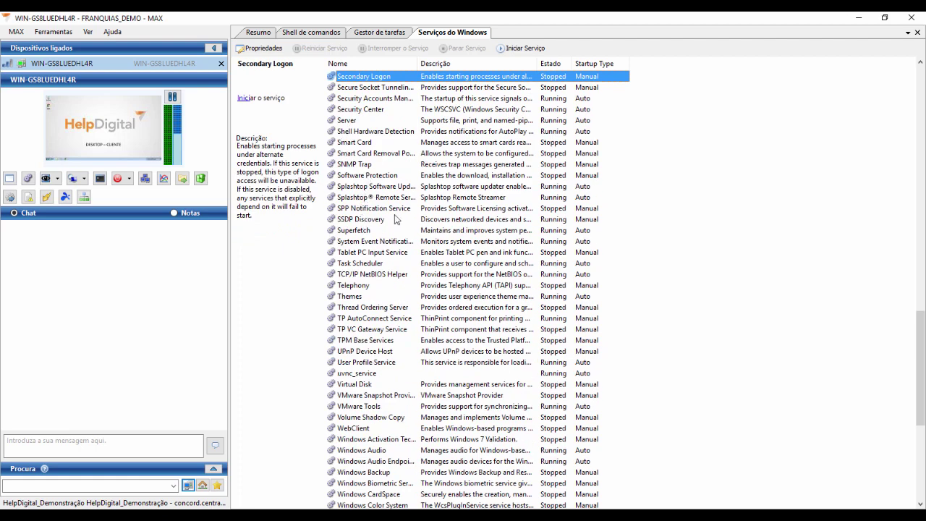
scroll(371, 170, "up", 1)
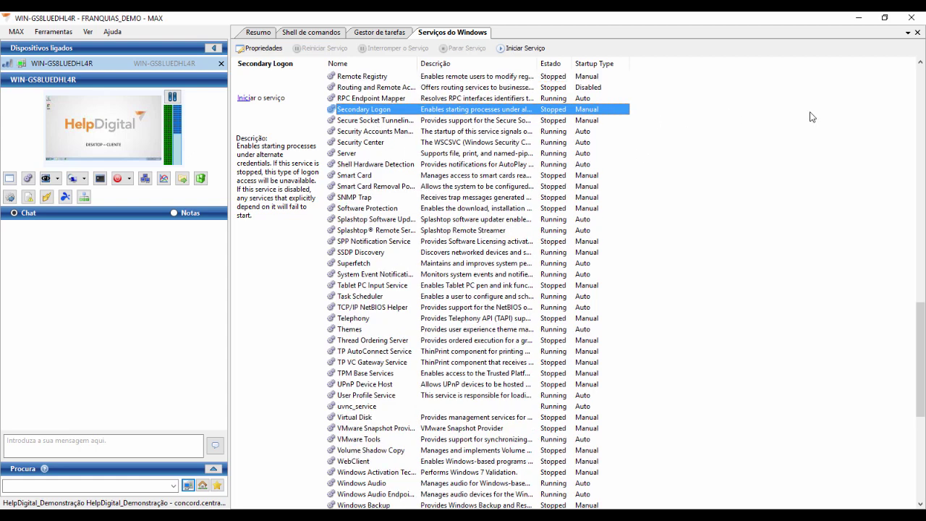
right_click(354, 114)
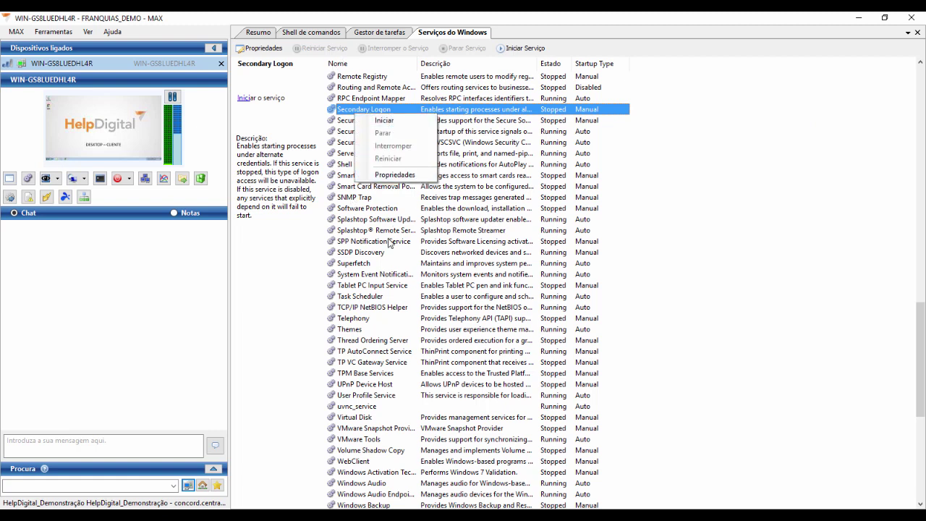
- Open the remote registry editor, look at the subkeys of HKEY_LOCAL_MACHINE and close the editor
left_click(199, 181)
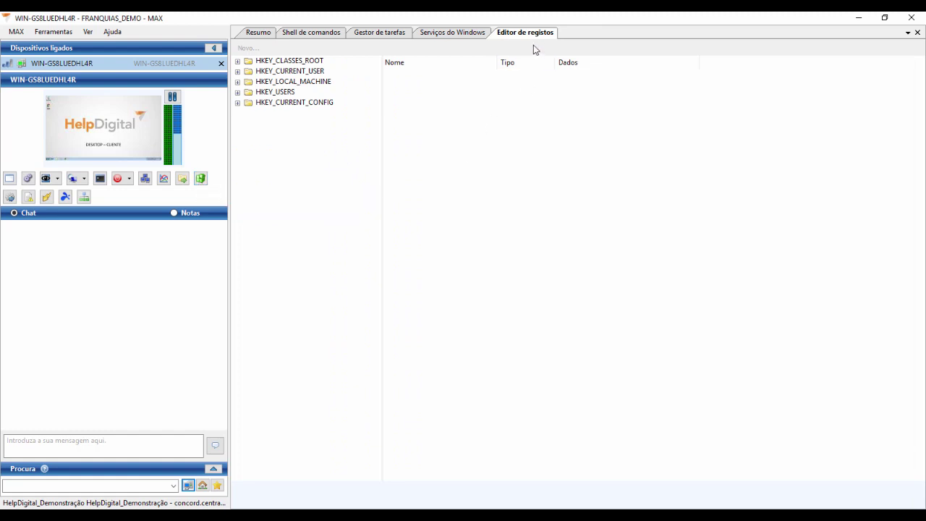
left_click(237, 82)
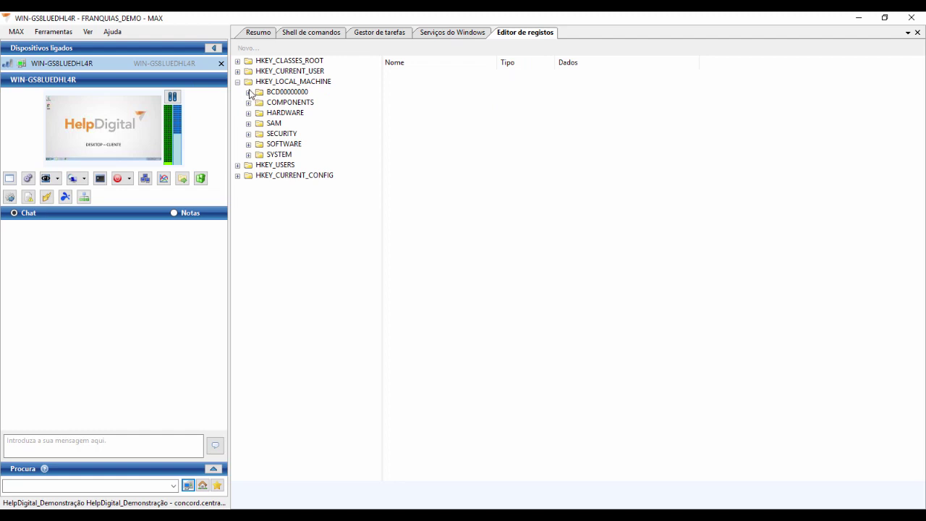
left_click(238, 83)
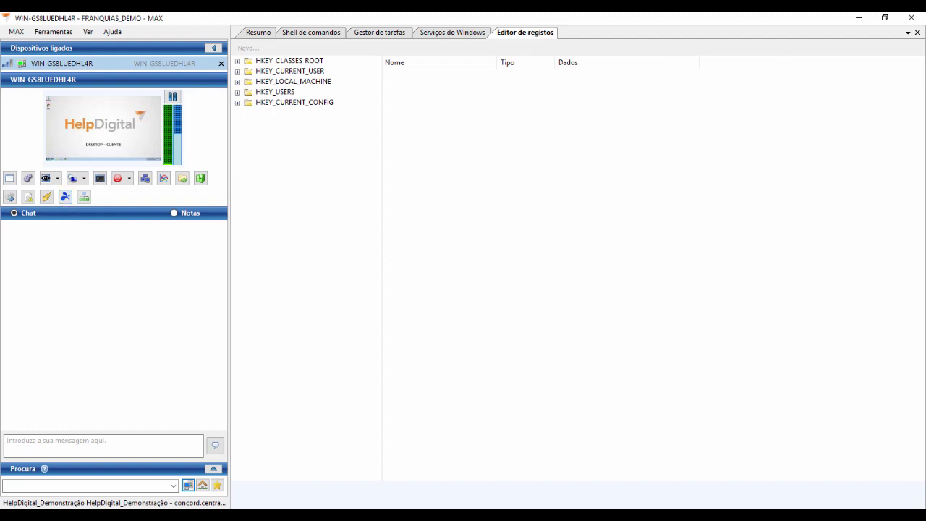
left_click(918, 34)
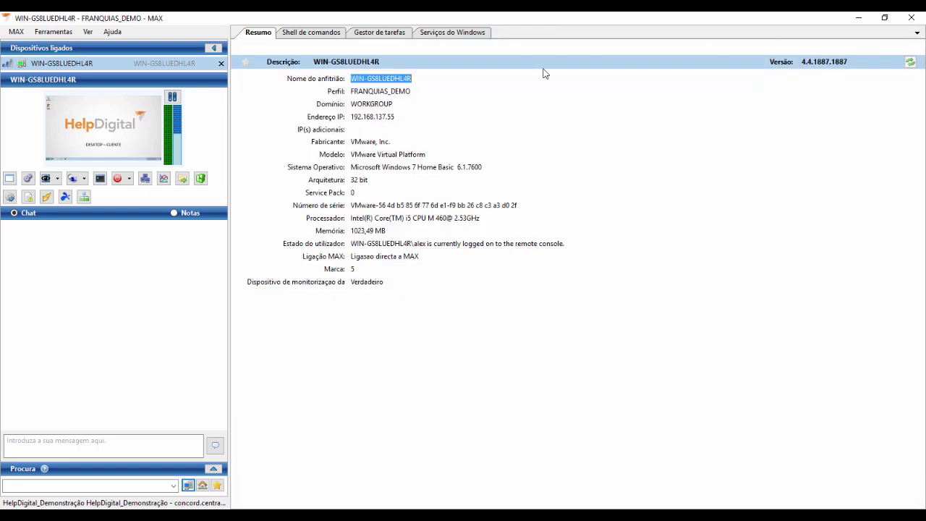
- Close the Windows services view and revisit the command shell and the task manager
left_click(454, 33)
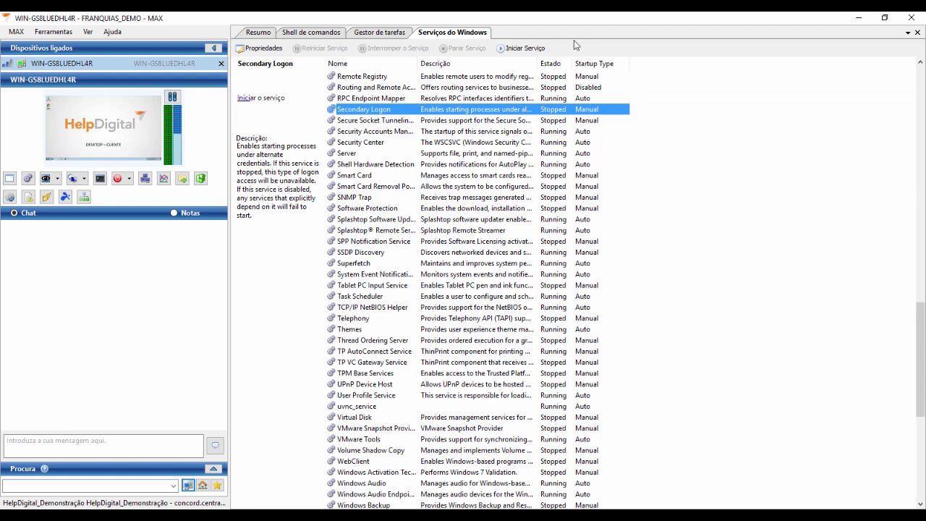
left_click(918, 33)
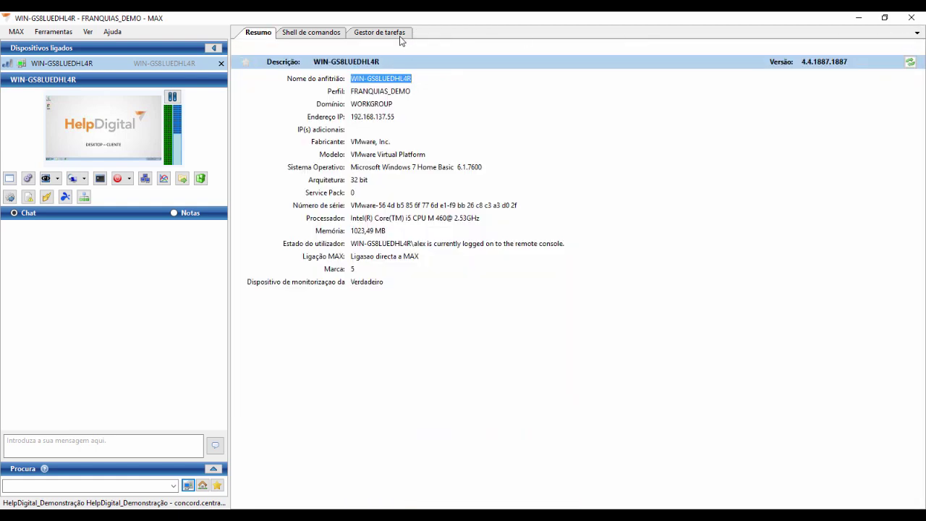
left_click(400, 34)
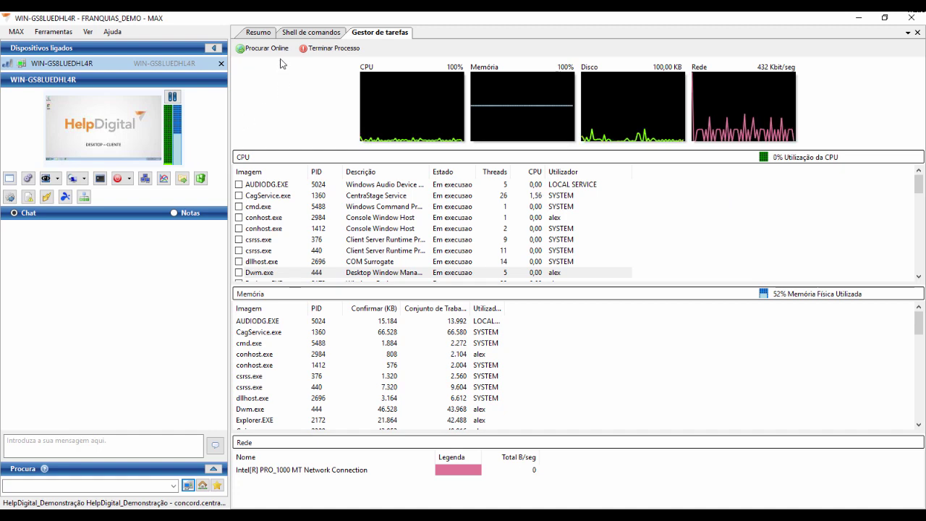
left_click(313, 32)
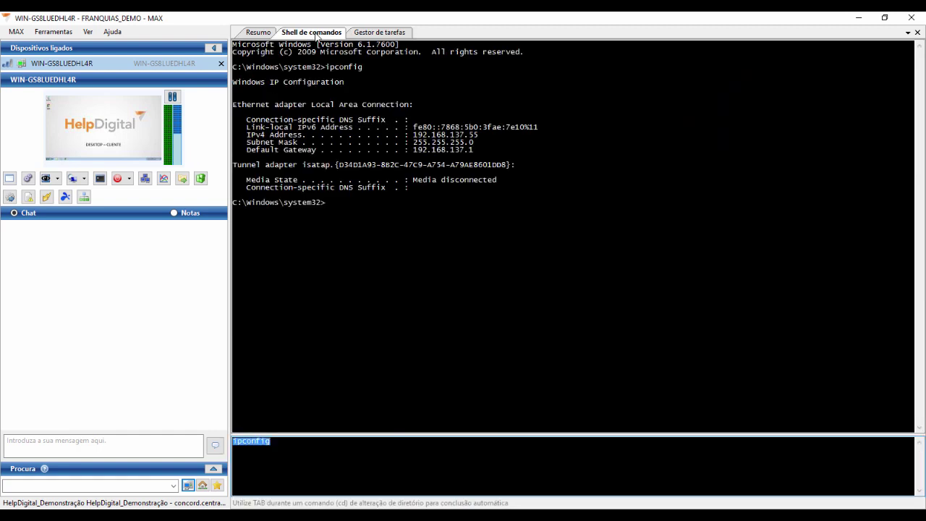
left_click(369, 34)
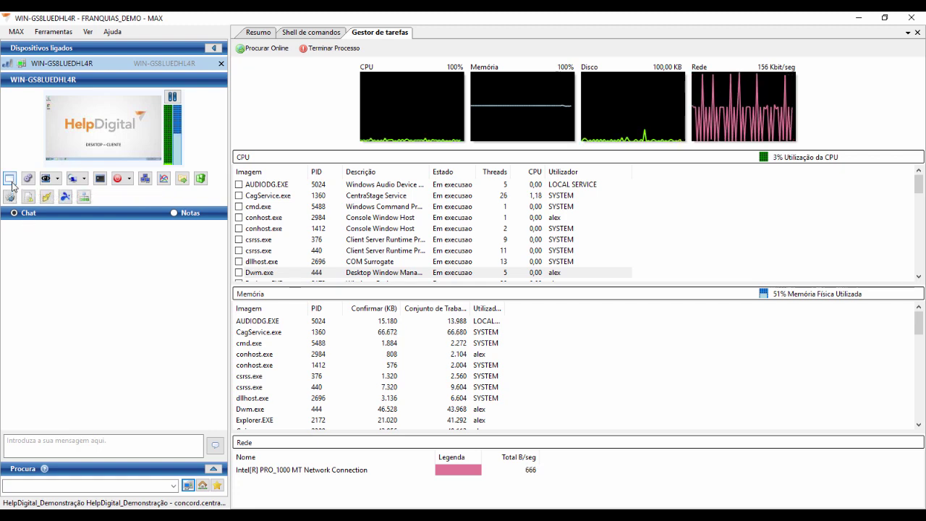
left_click(12, 182)
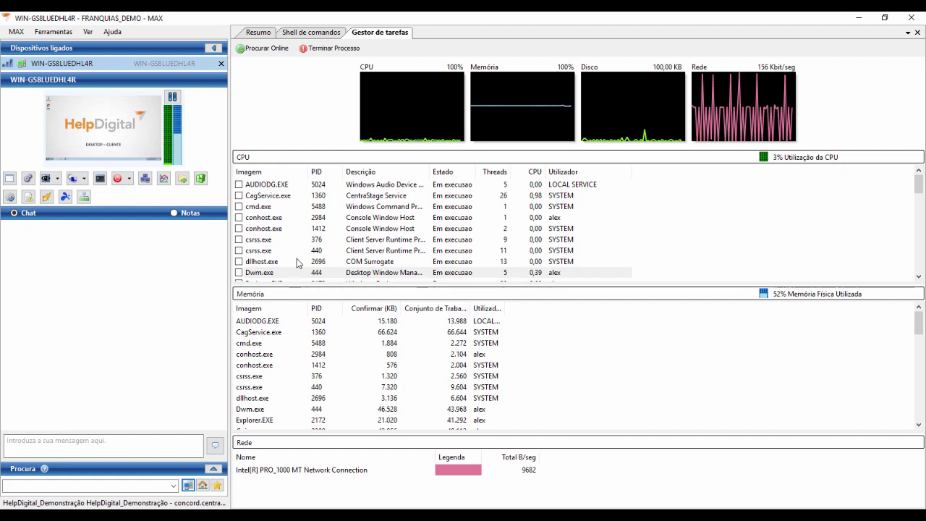
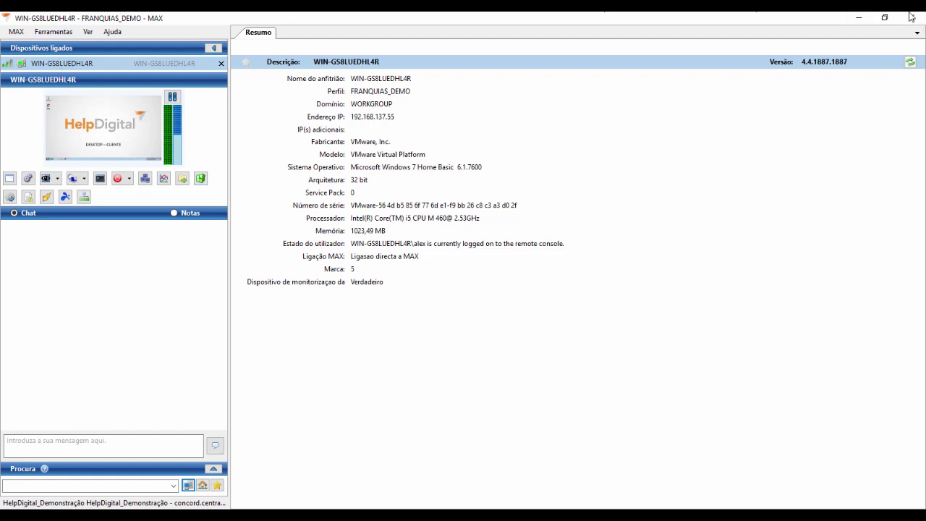
- Close the technician's MAX support window and open the MAX agent on the client desktop
left_click(911, 16)
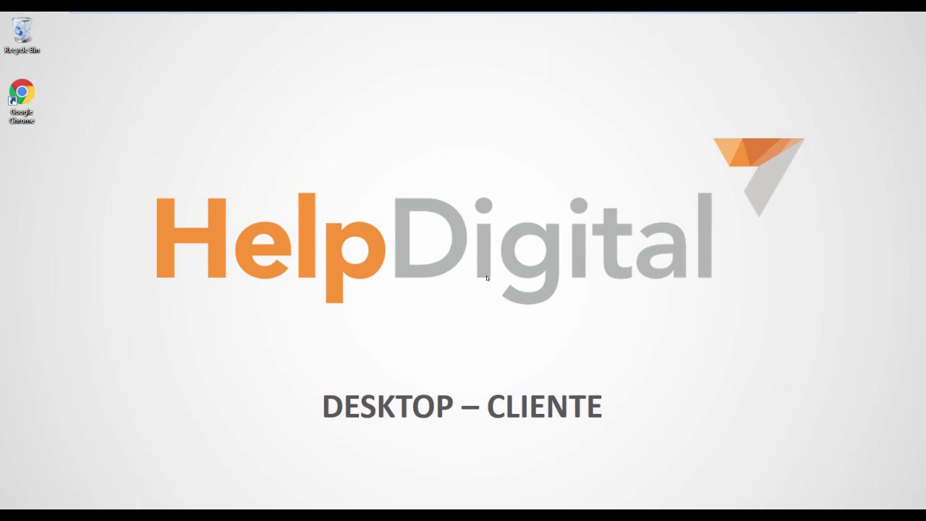
left_click(826, 515)
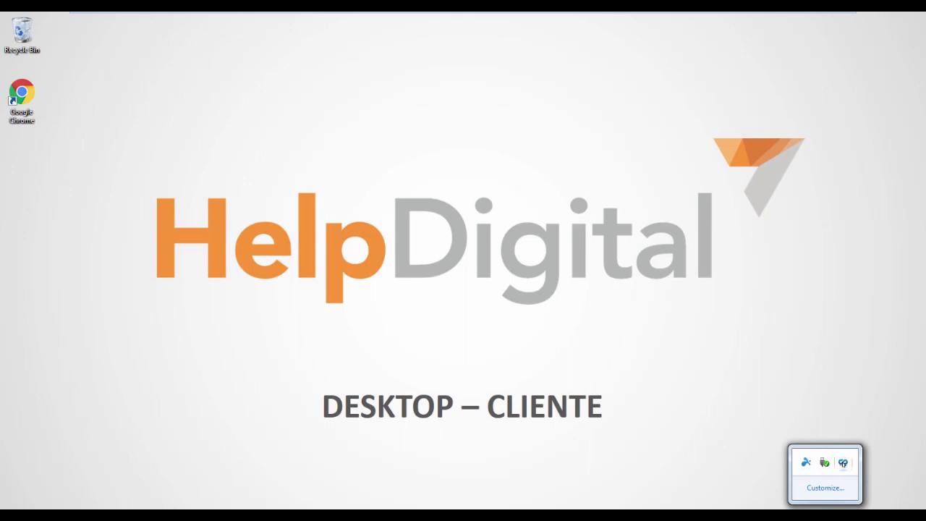
left_click(843, 462)
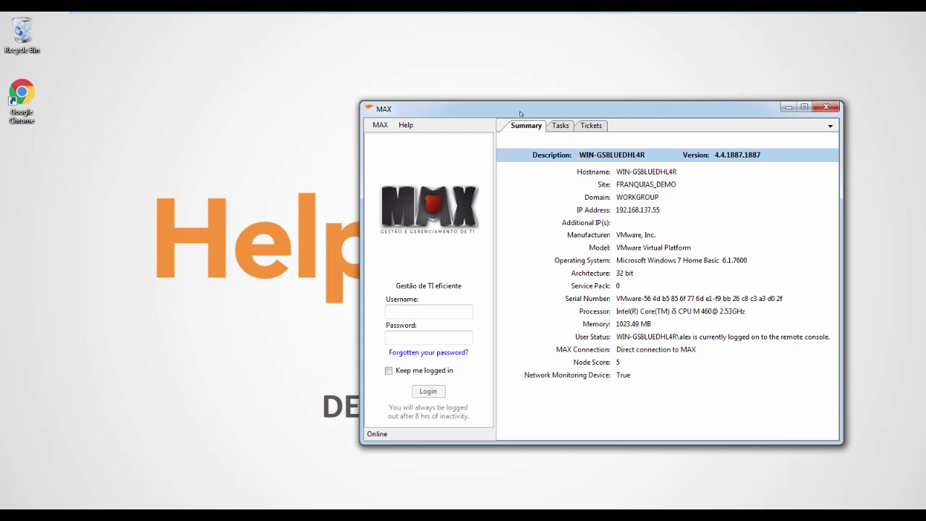
- Move the MAX agent window slightly up the client desktop and run the Empty Recycle Bin [WIN] task
left_click_drag(523, 113, 525, 94)
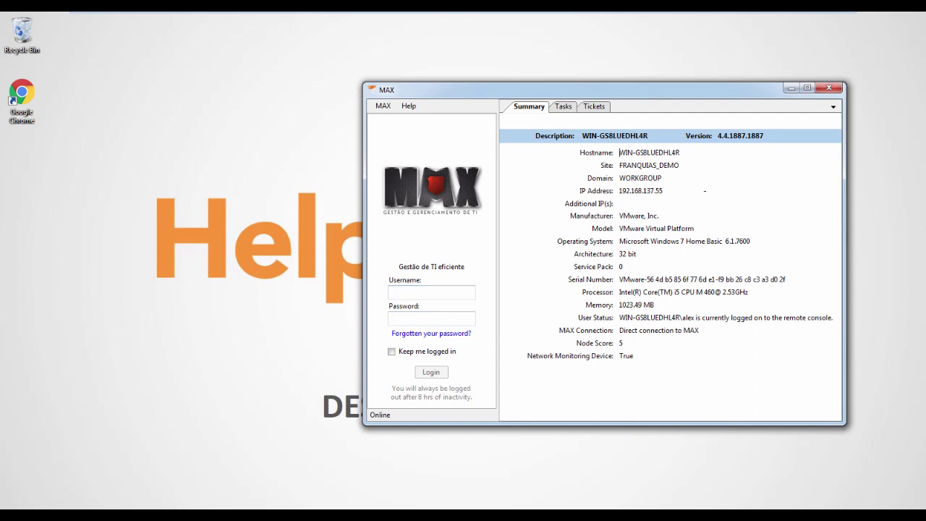
left_click(567, 108)
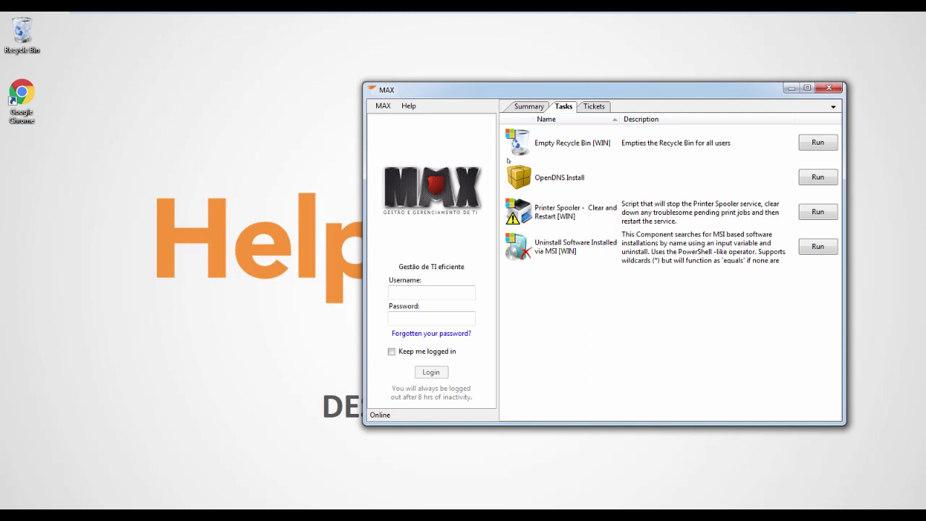
left_click(811, 144)
- Submit a new support ticket from the client's MAX agent with the subject and message "Trocar Mouse"
left_click(597, 108)
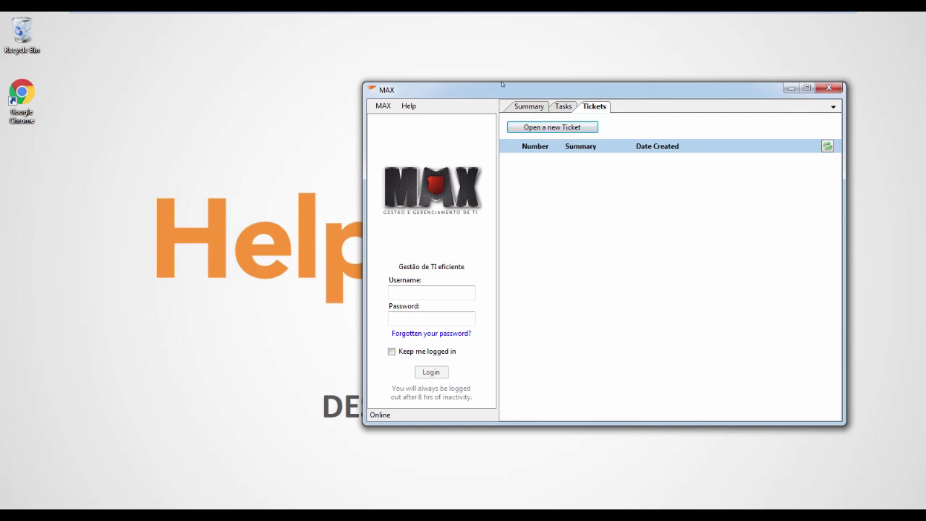
left_click(541, 128)
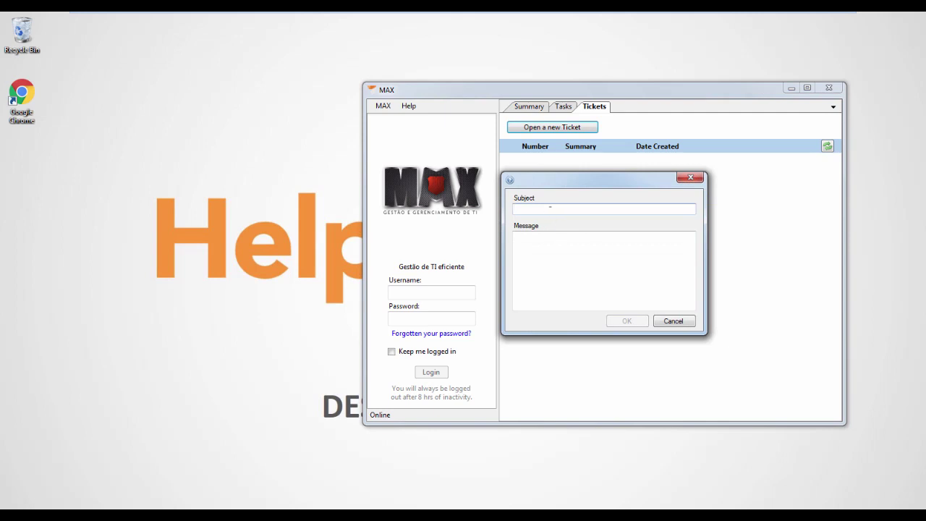
type("Trocar Mouse")
key("Tab")
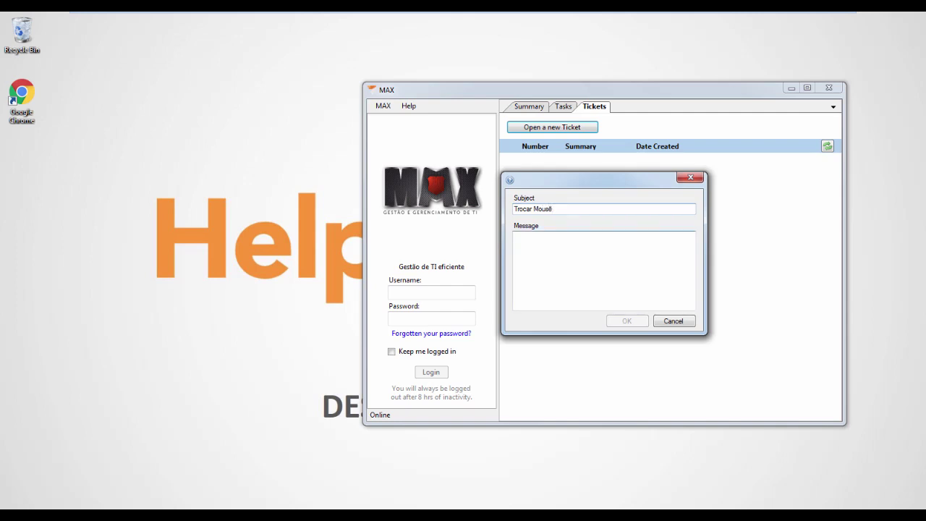
type("Trocar Mous")
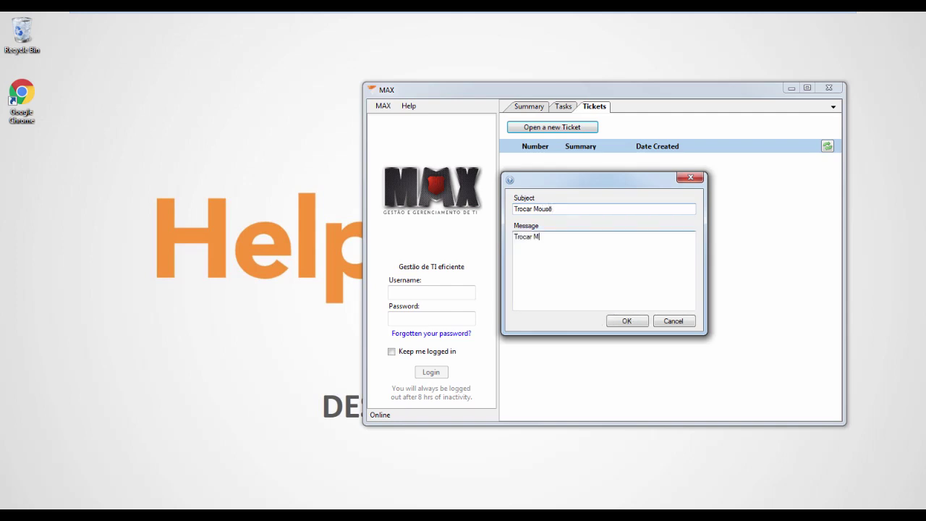
type("e")
left_click(617, 326)
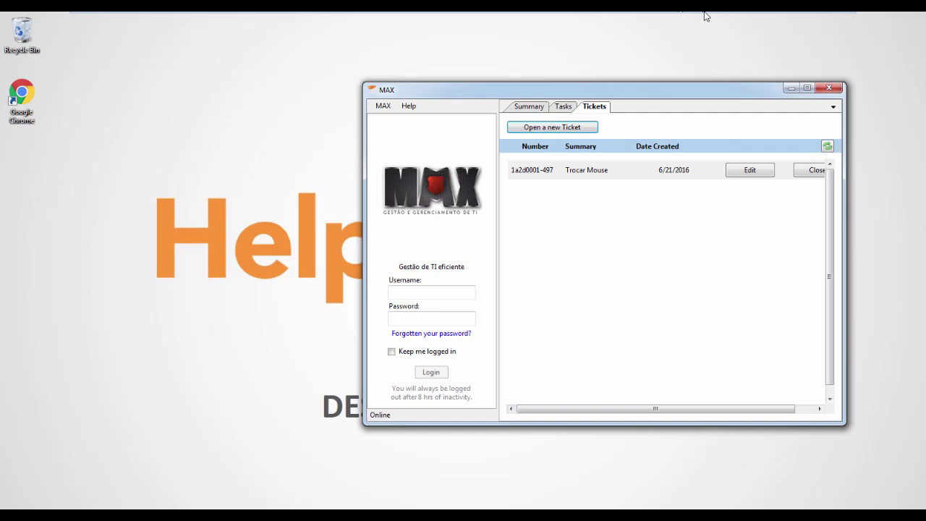
- Switch to the web console in the browser and open the support tickets of the FRANQUIAS_DEMO profile
left_click(812, 22)
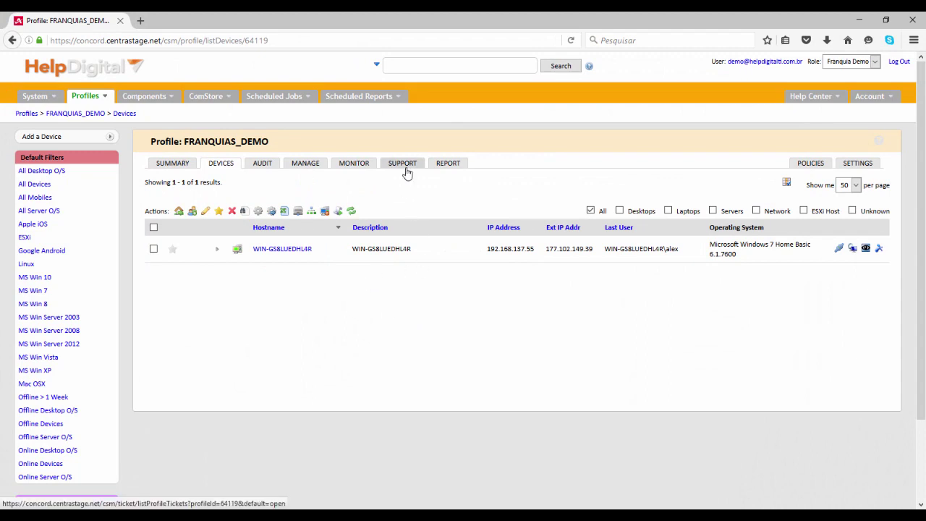
left_click(407, 172)
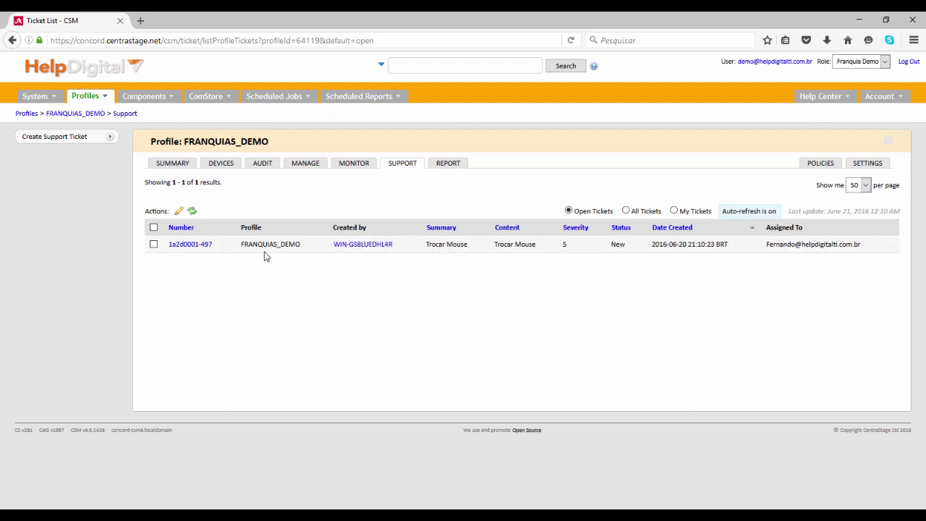
- Set the status of the "Trocar Mouse" ticket to Closed and switch the list to all tickets
left_click(154, 245)
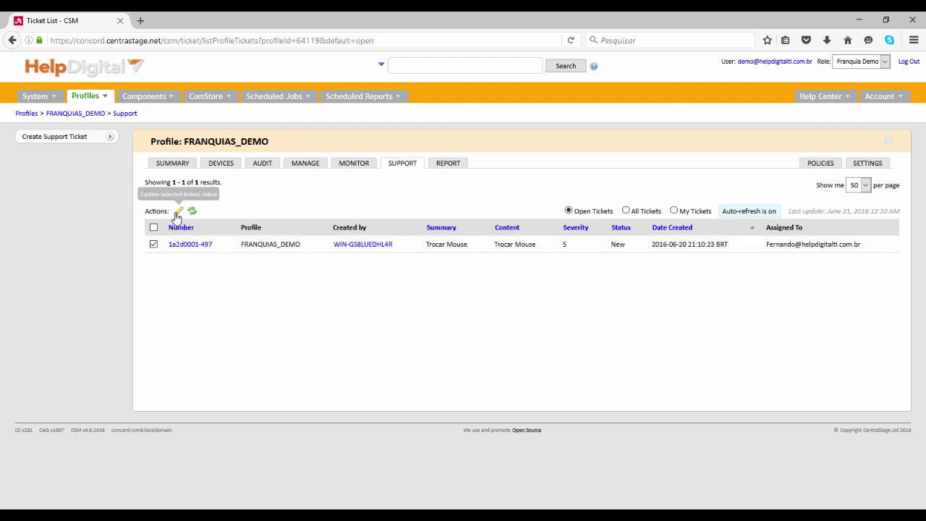
left_click(178, 211)
left_click(414, 273)
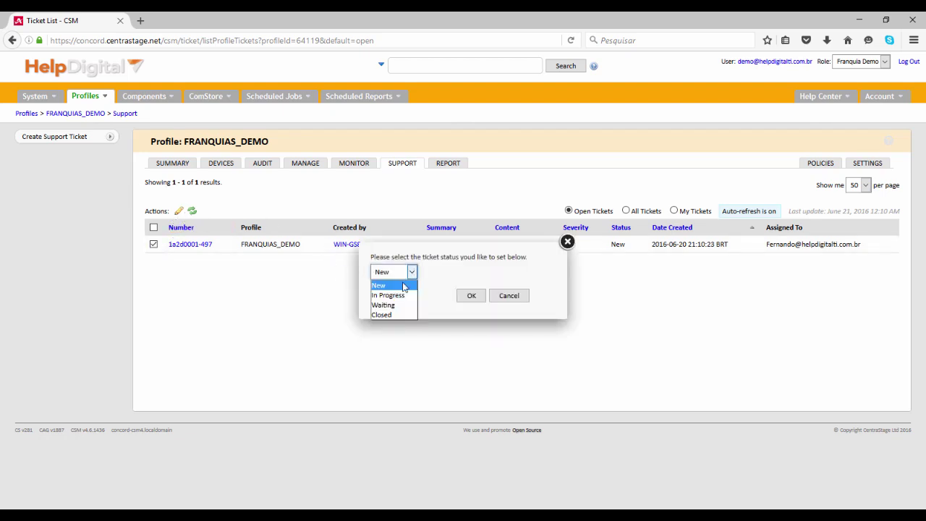
key("Escape")
left_click(384, 318)
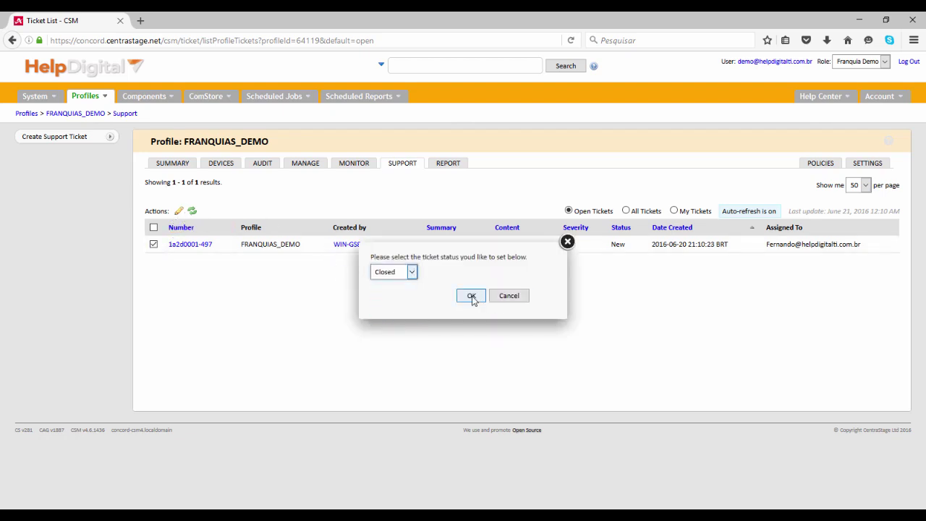
left_click(470, 295)
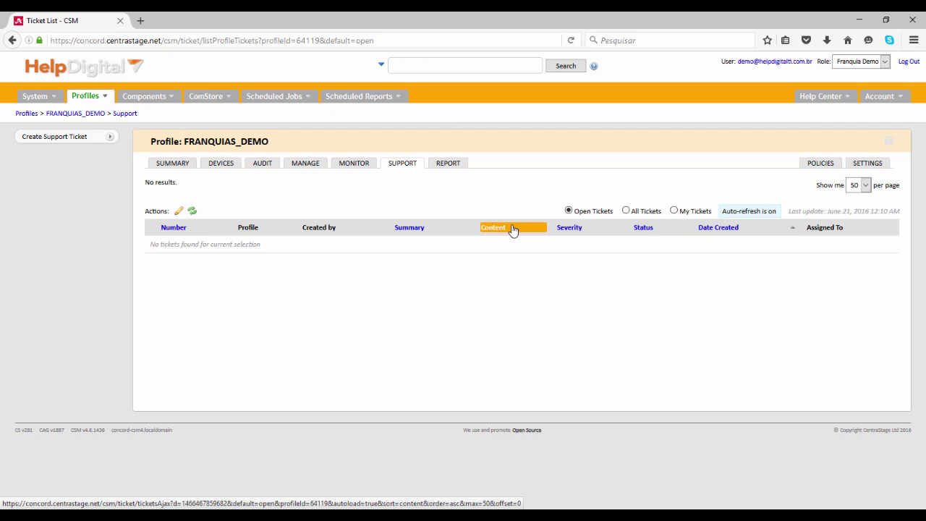
left_click(626, 210)
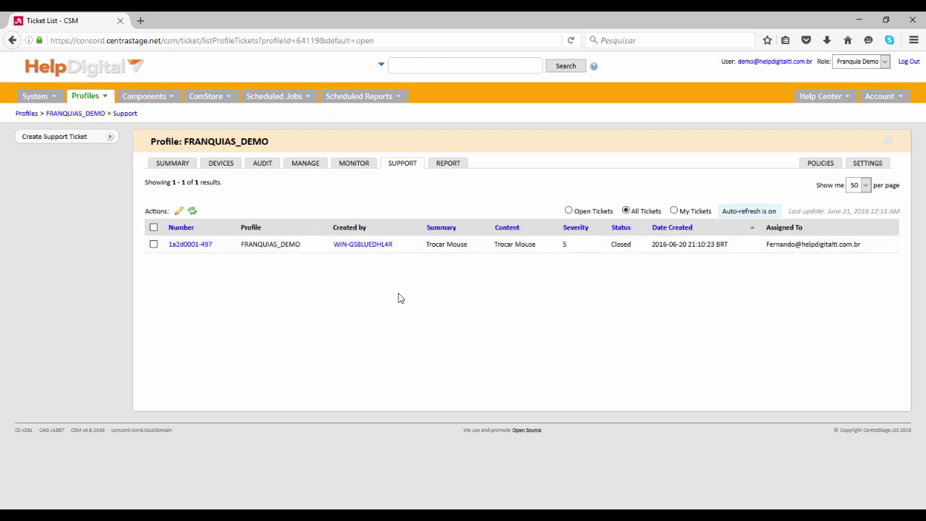